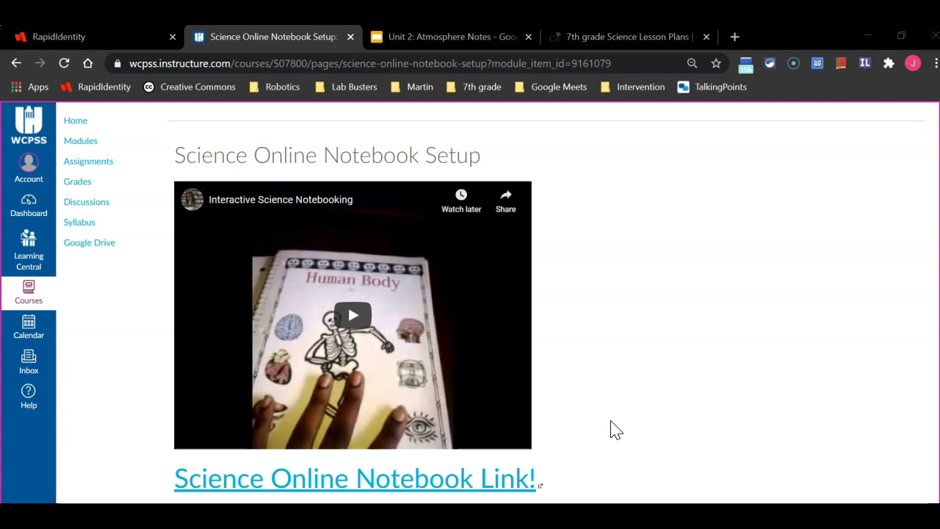
# Follow the Science Online Notebook Link to the Atmosphere and Weather notebook's copy prompt
pyautogui.click(468, 485)
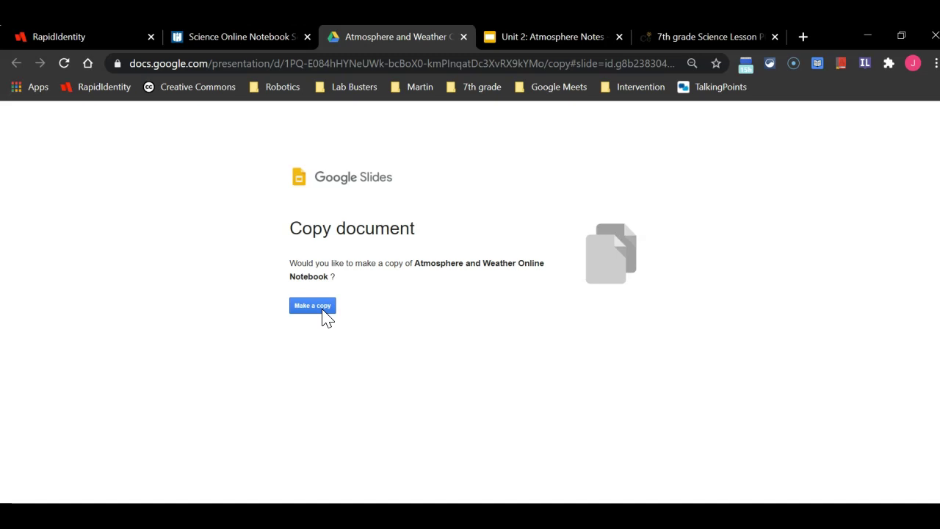
# Make a personal copy of the Atmosphere and Weather Online Notebook
pyautogui.click(323, 310)
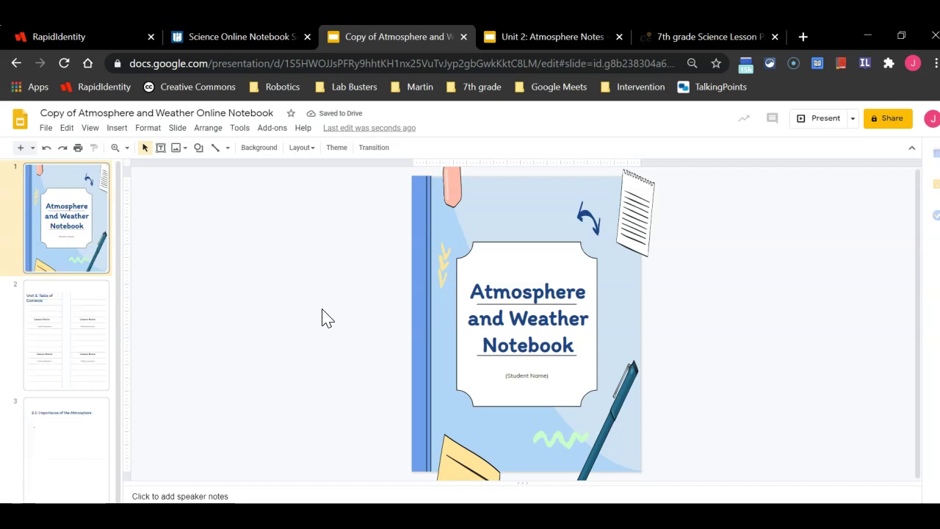
# Replace the (Student Name) placeholder on the cover slide with the student's full name
pyautogui.click(551, 369)
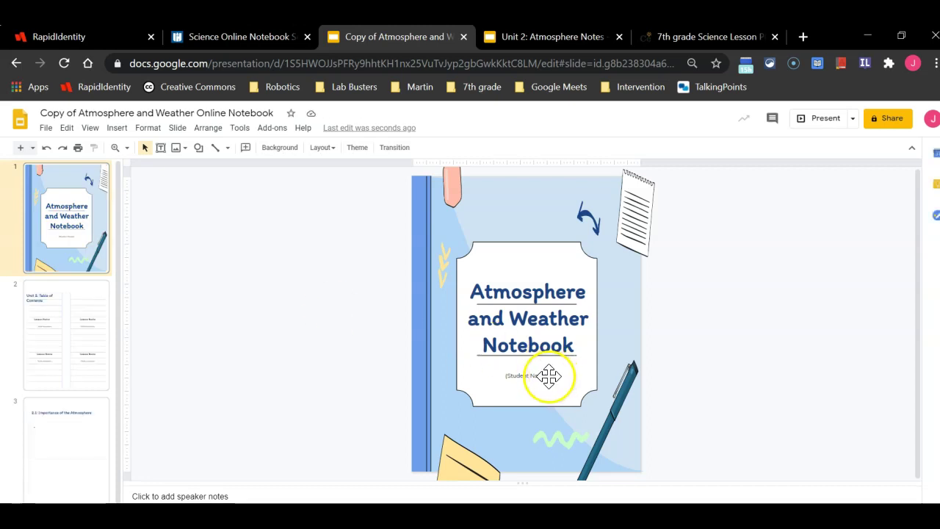
pyautogui.click(549, 377)
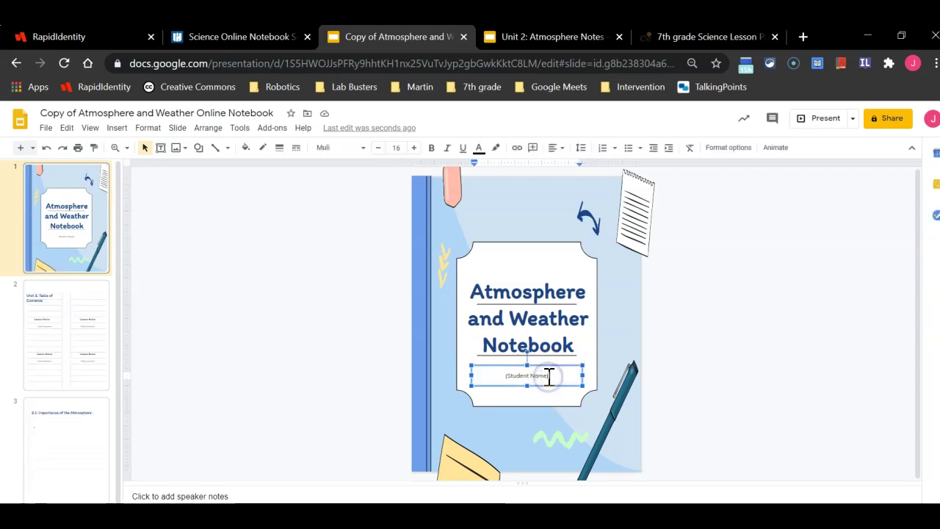
pyautogui.press('BackSpace')
pyautogui.press('BackSpace')
pyautogui.press('BackSpace')
pyautogui.press('BackSpace')
pyautogui.press('BackSpace')
pyautogui.press('BackSpace')
pyautogui.press('BackSpace')
pyautogui.press('BackSpace')
pyautogui.press('BackSpace')
pyautogui.press('BackSpace')
pyautogui.press('BackSpace')
pyautogui.press('BackSpace')
pyautogui.press('BackSpace')
pyautogui.press('BackSpace')
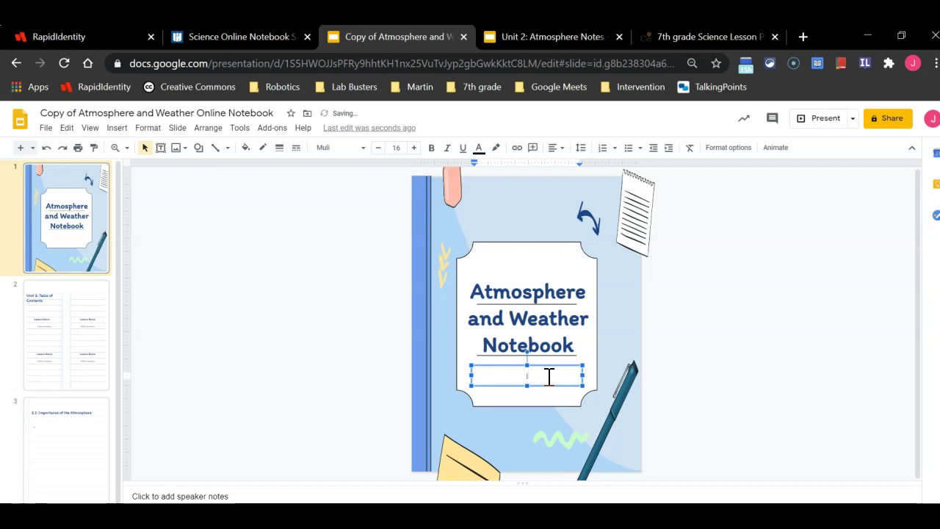
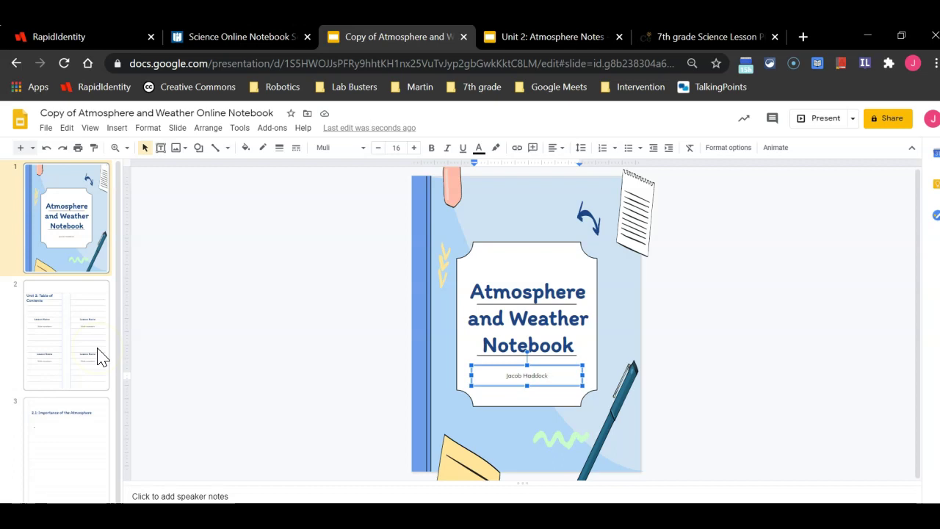
pyautogui.moveTo(69, 278); pyautogui.dragTo(67, 313)
# Change the first Lesson Name on the Table of Contents slide to '2.1 Importance of the Atmosphere'
pyautogui.click(66, 312)
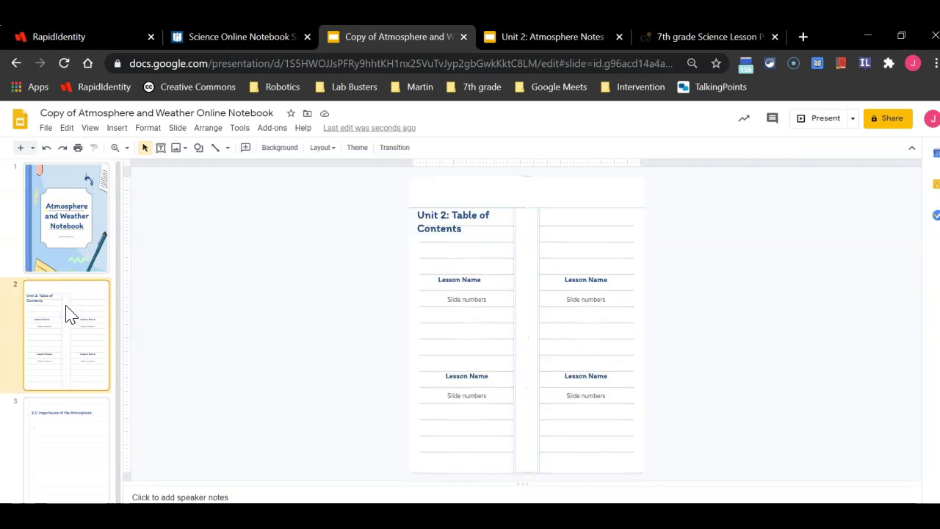
pyautogui.click(470, 281)
pyautogui.moveTo(483, 280); pyautogui.dragTo(432, 283)
pyautogui.click(431, 282)
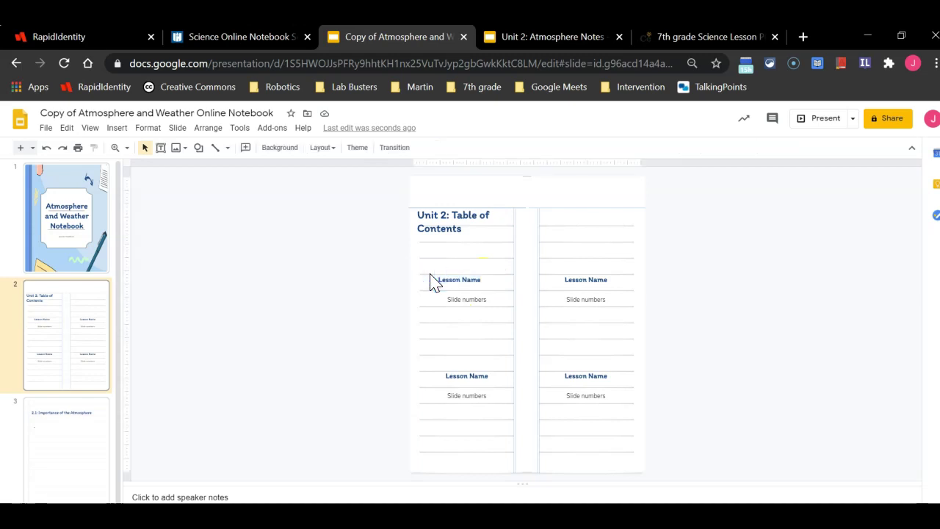
pyautogui.doubleClick(445, 280)
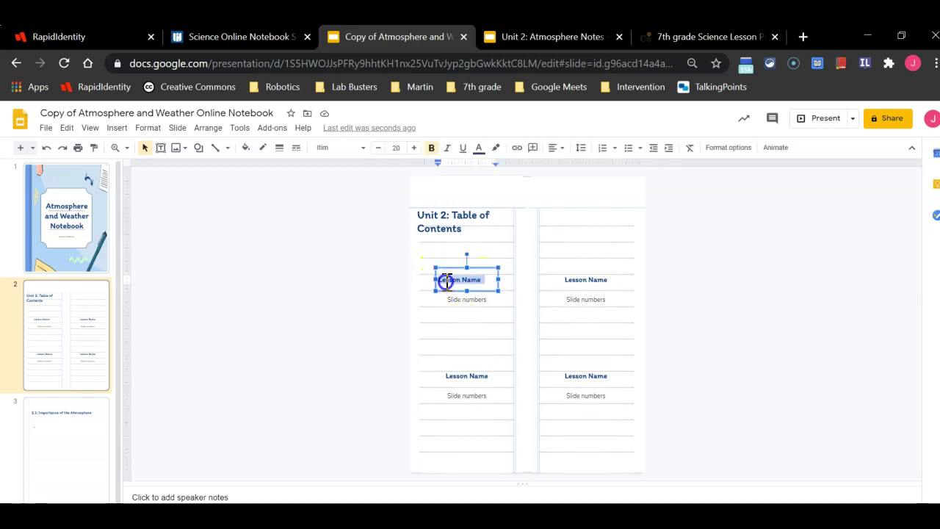
pyautogui.press('BackSpace')
pyautogui.write('2.1 Importance of the Atmosphere')
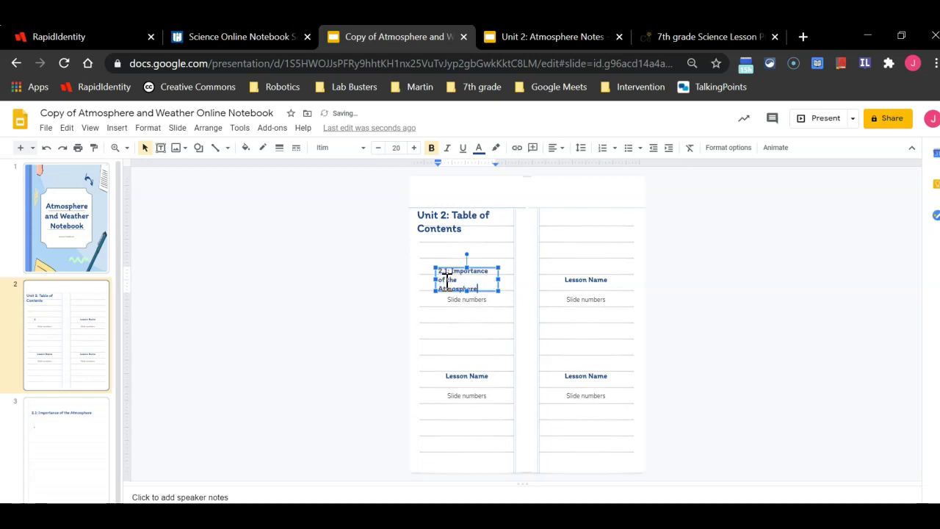
# Widen the lesson title box so the full title fits
pyautogui.click(476, 290)
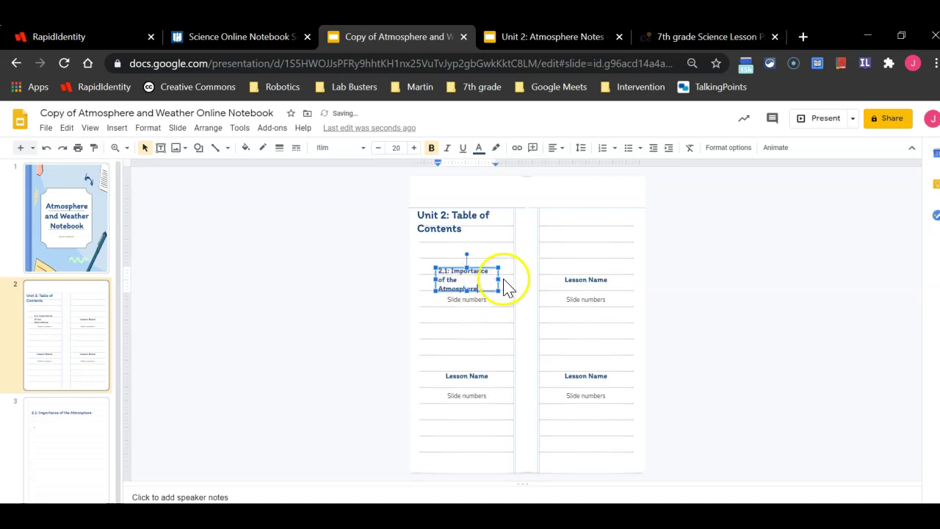
pyautogui.click(503, 281)
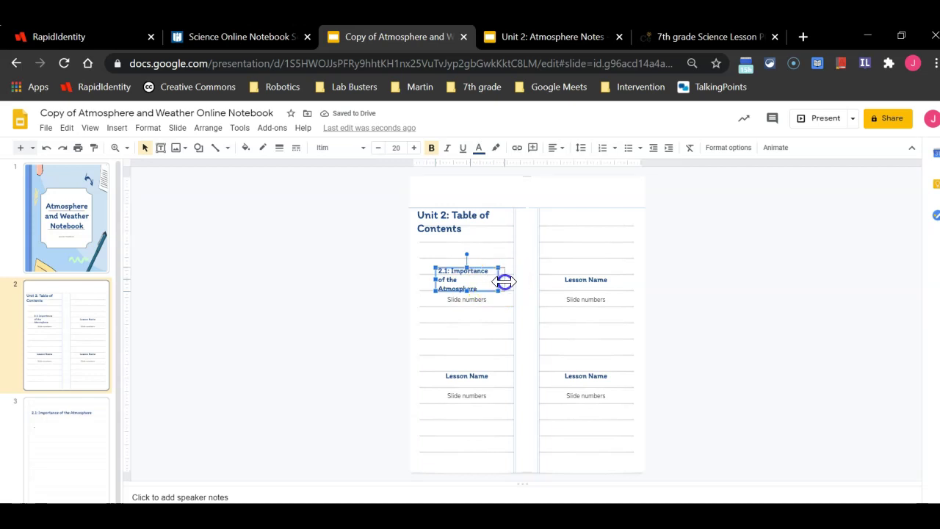
pyautogui.moveTo(505, 281); pyautogui.dragTo(511, 280)
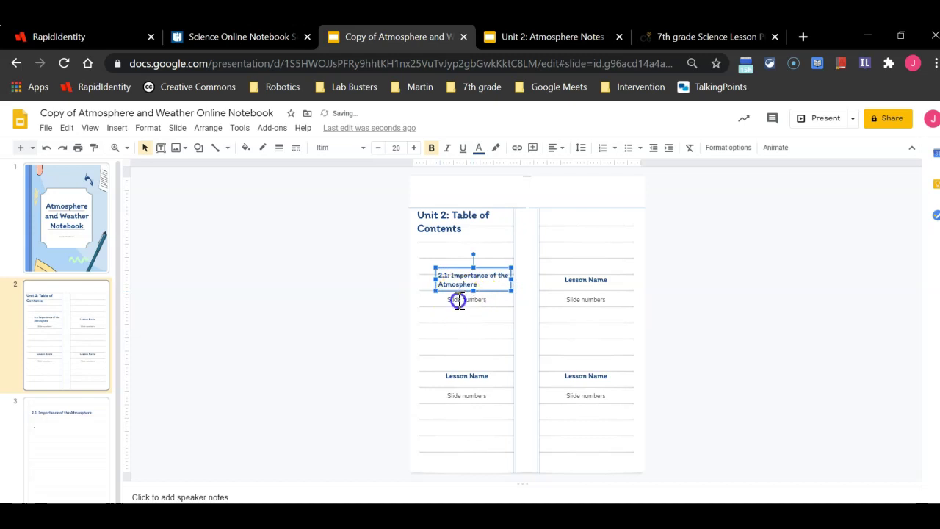
pyautogui.click(458, 299)
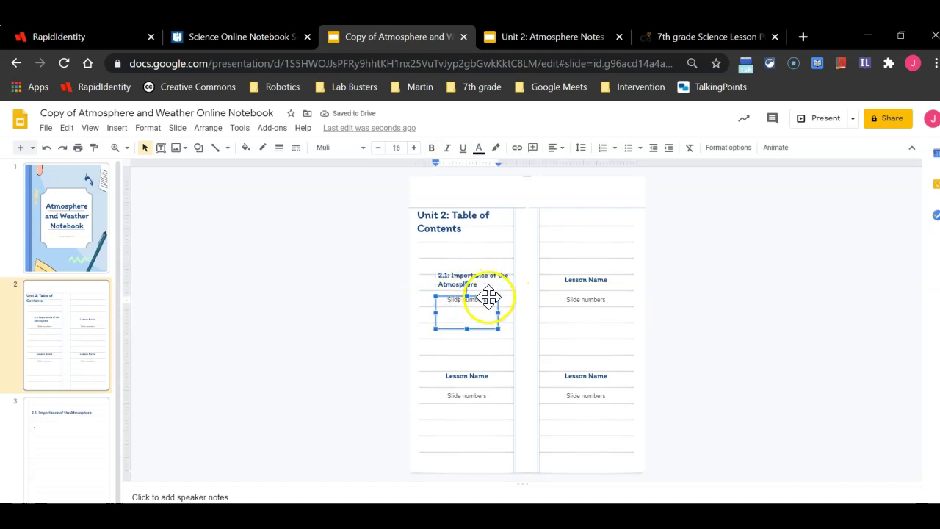
# Drop the 'Copy of' prefix so the presentation is titled 'Atmosphere and Weather Online Notebook'
pyautogui.moveTo(490, 298); pyautogui.dragTo(440, 298)
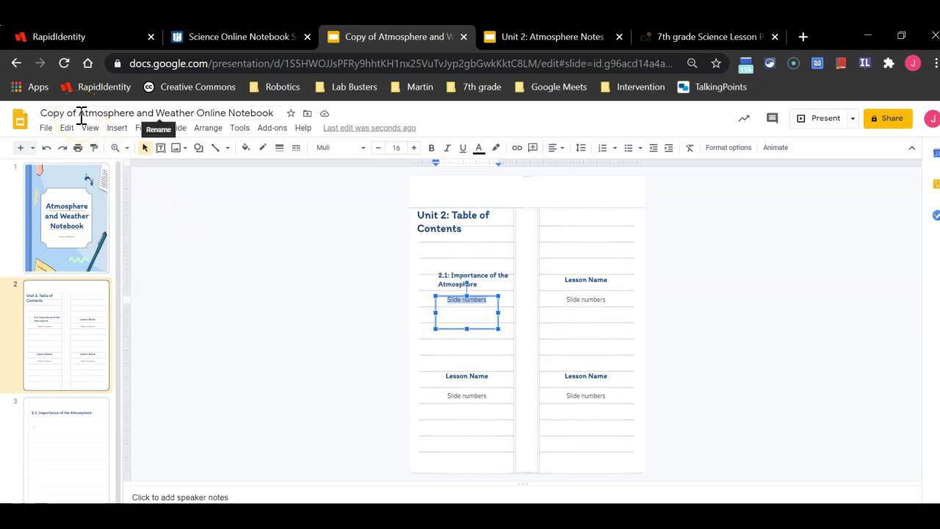
pyautogui.click(81, 116)
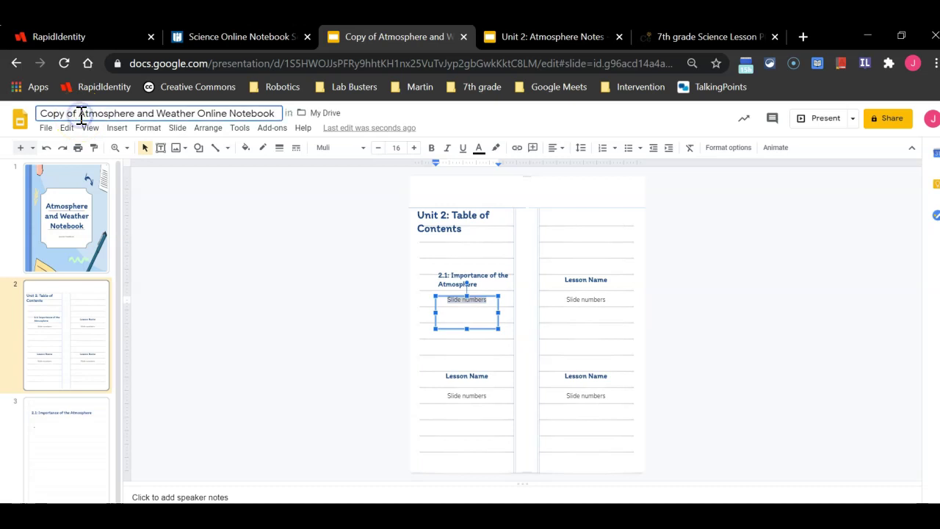
pyautogui.press('BackSpace')
pyautogui.press('BackSpace')
pyautogui.press('BackSpace')
pyautogui.press('BackSpace')
pyautogui.press('BackSpace')
pyautogui.press('BackSpace')
pyautogui.press('BackSpace')
pyautogui.press('BackSpace')
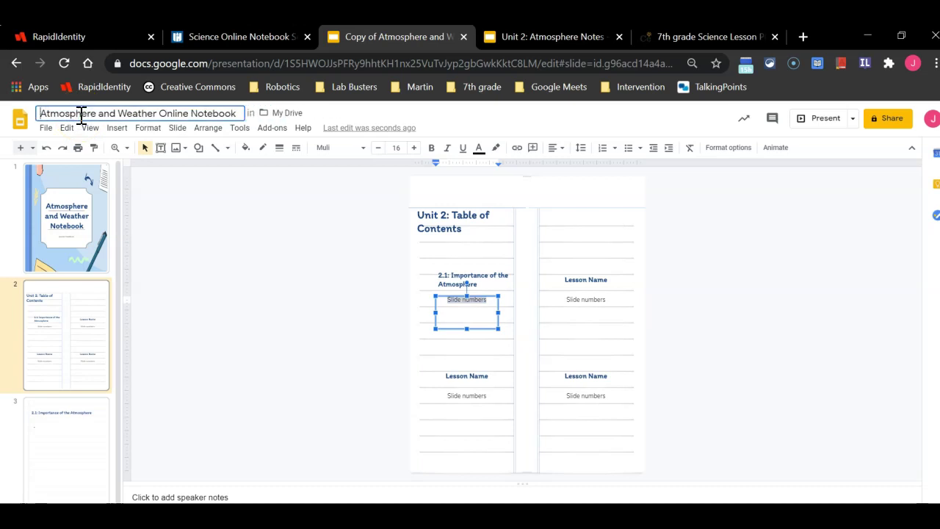
pyautogui.click(82, 116)
pyautogui.click(259, 259)
# Switch to the RapidIdentity portal to reach My Drive in Google Drive
pyautogui.click(86, 39)
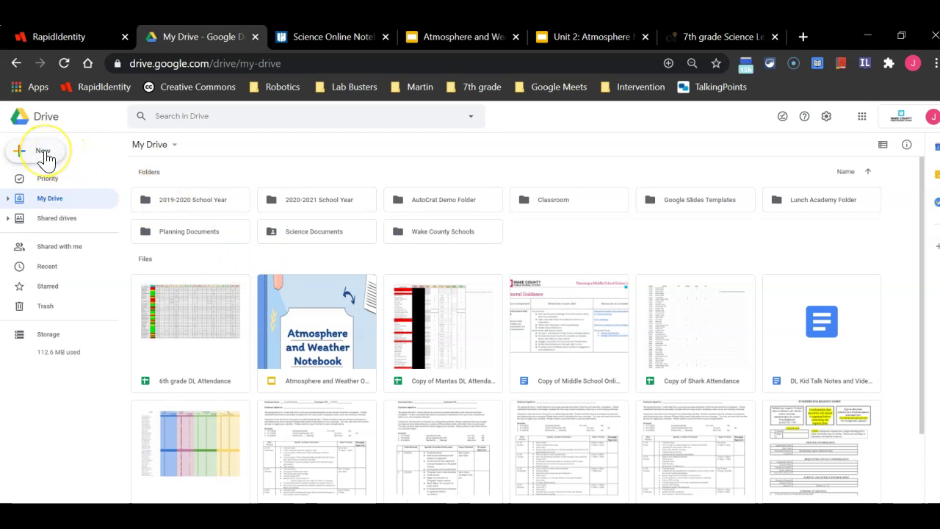
# Create a folder named '7th Grade Science' in My Drive
pyautogui.click(45, 156)
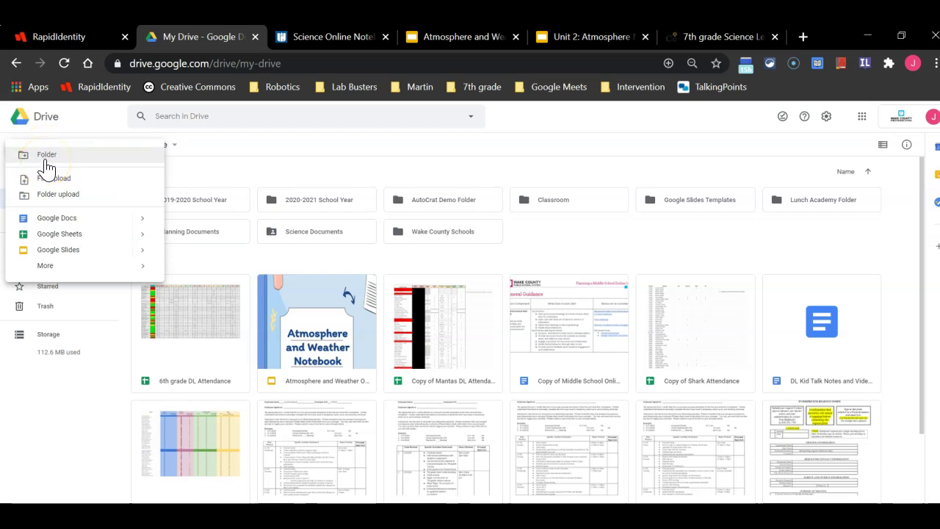
pyautogui.click(46, 157)
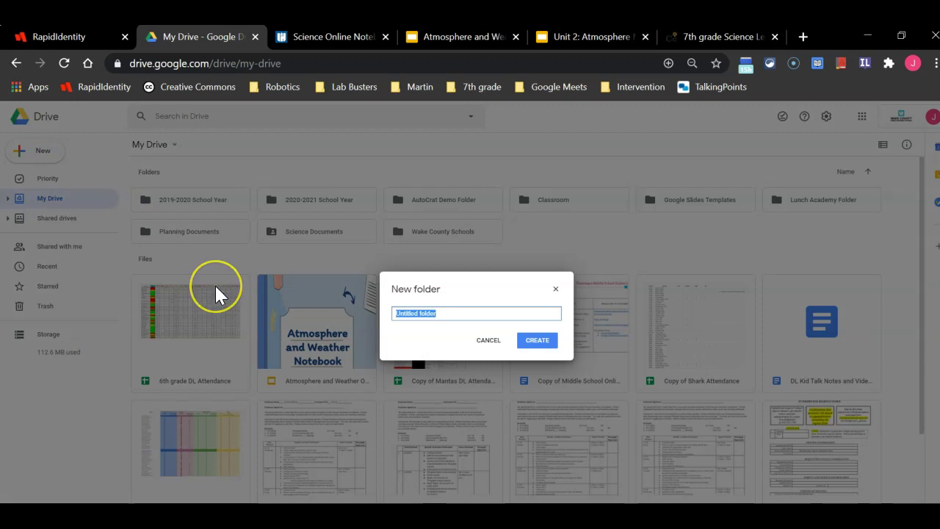
pyautogui.write('7th Grade Science')
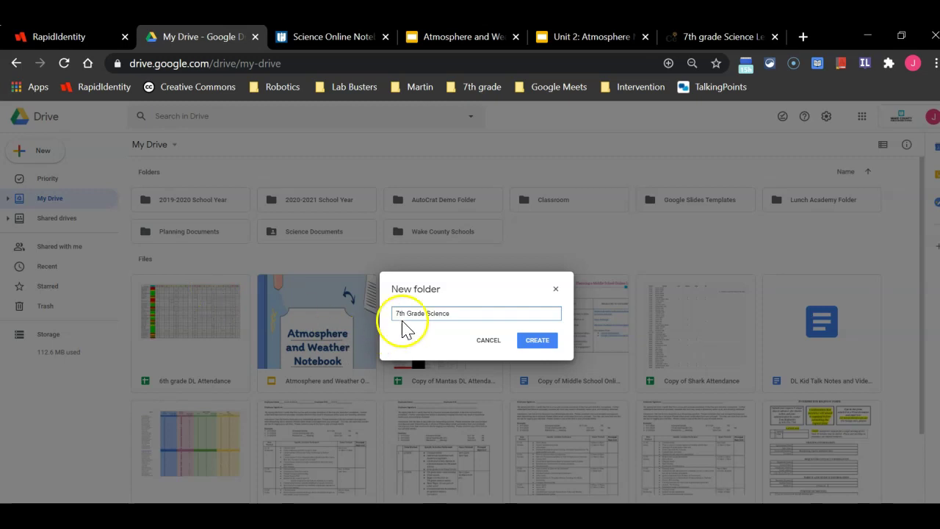
pyautogui.click(529, 340)
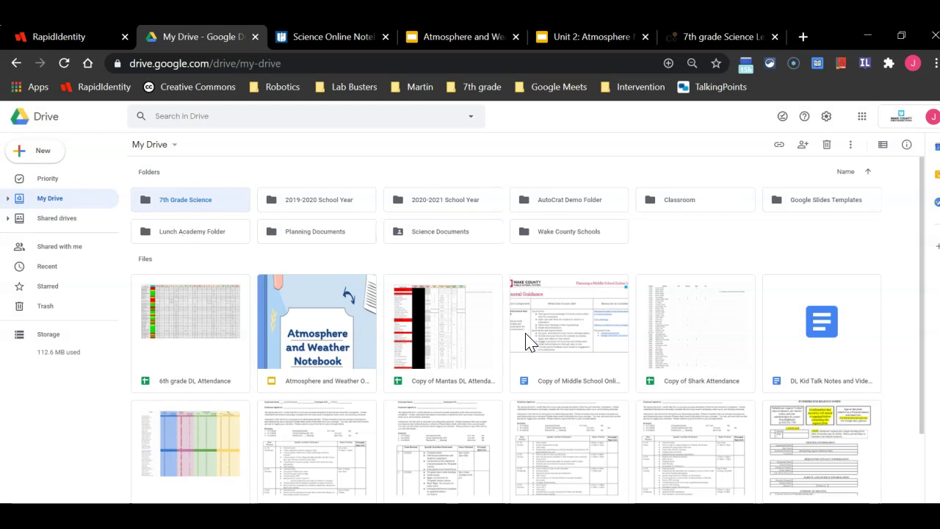
# Inside 7th Grade Science, create a subfolder named 'Unit 2: Atmosphere and Weather'
pyautogui.doubleClick(217, 208)
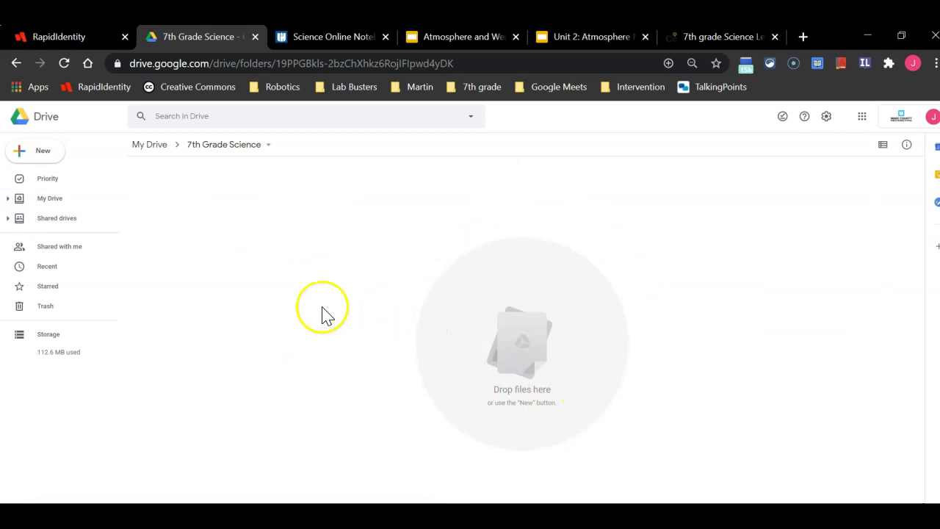
pyautogui.click(34, 156)
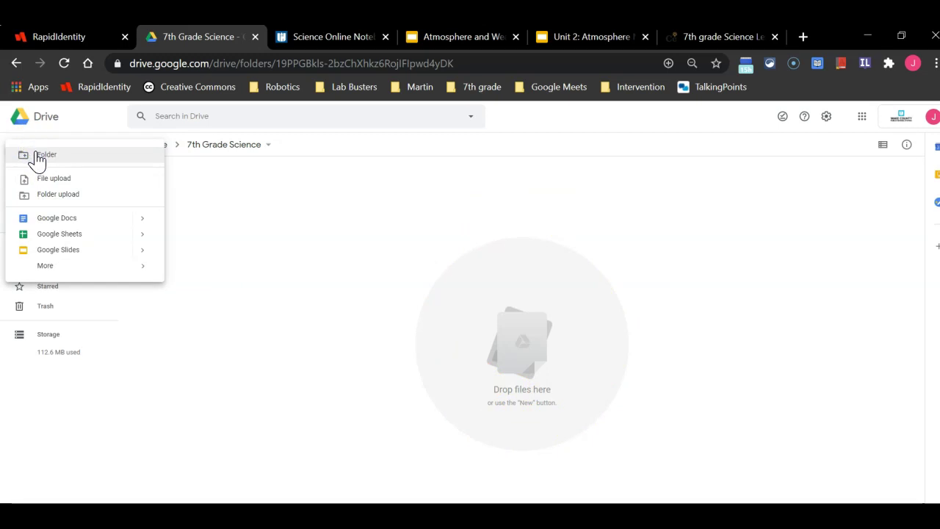
pyautogui.click(36, 155)
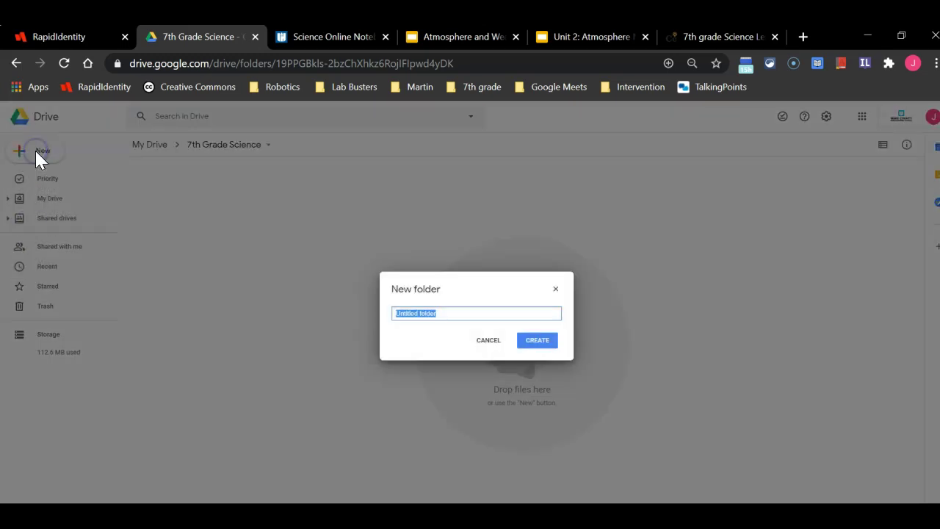
pyautogui.write('Unit 2')
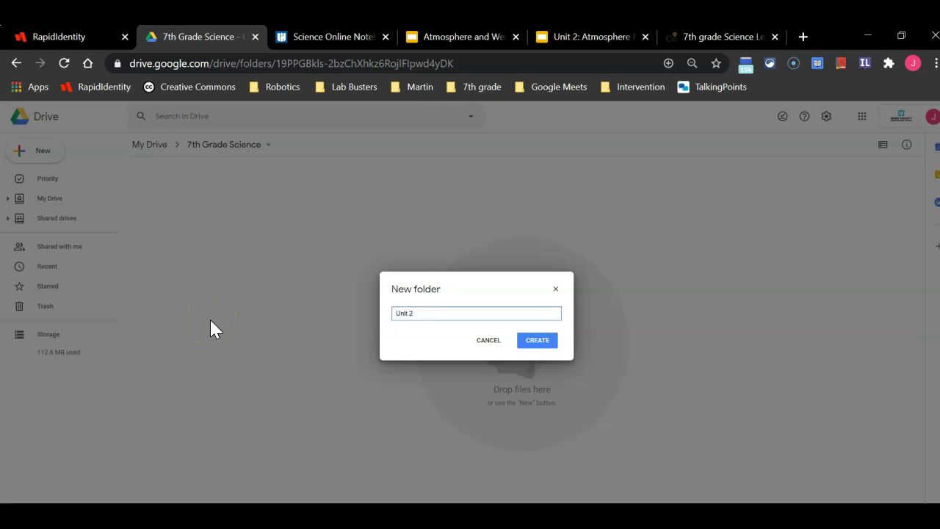
pyautogui.write(': Atmosphere and Weather')
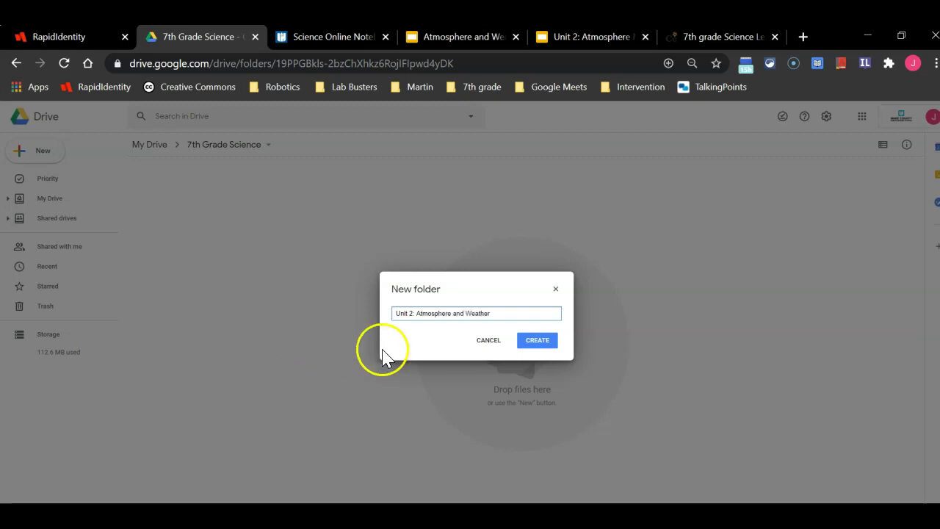
pyautogui.click(532, 342)
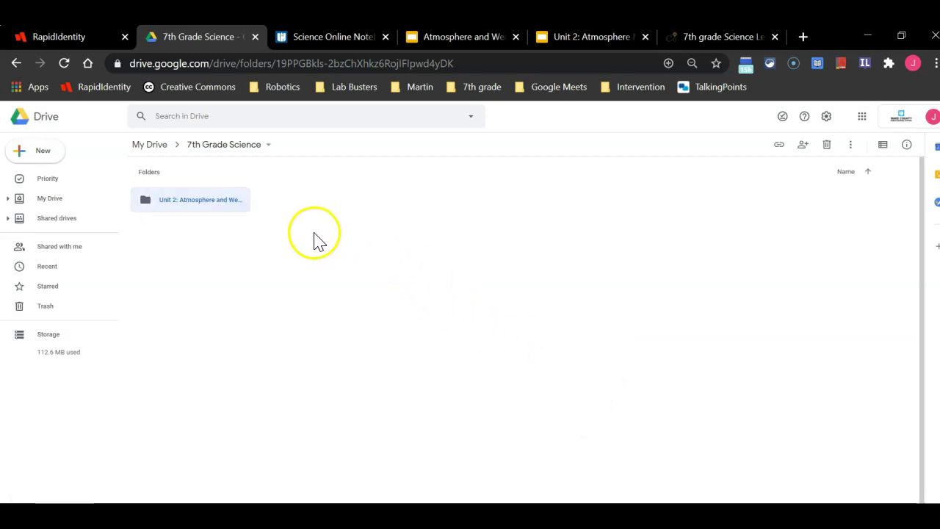
# From the notebook's File > Move, browse to 7th Grade Science > Unit 2: Atmosphere and Weather
pyautogui.click(463, 41)
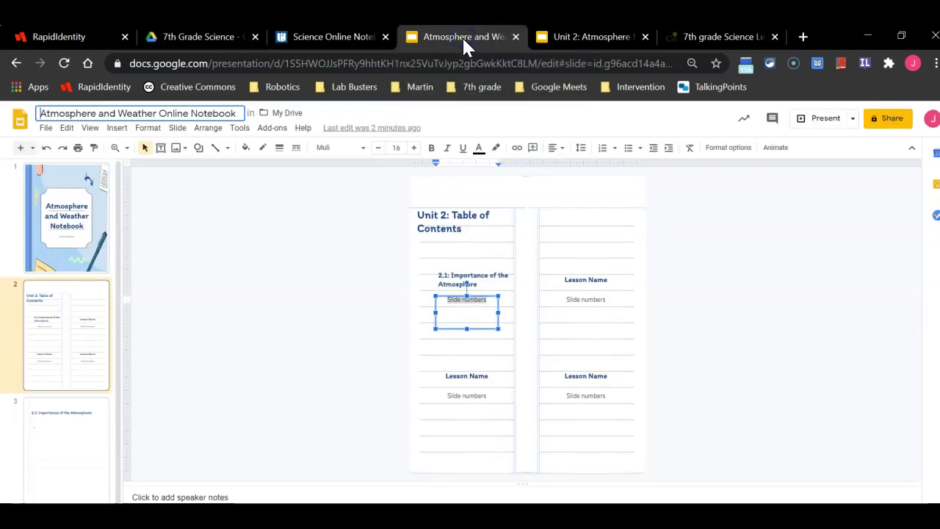
pyautogui.click(45, 129)
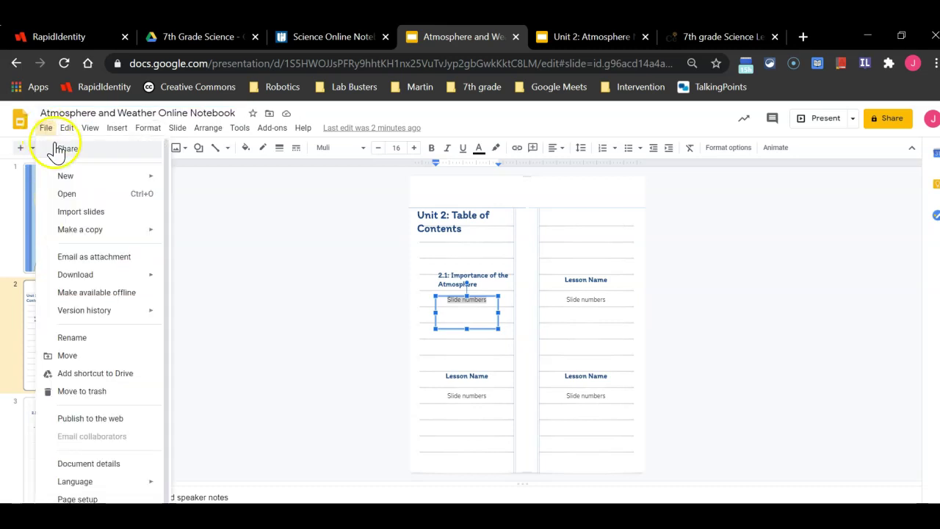
pyautogui.click(66, 182)
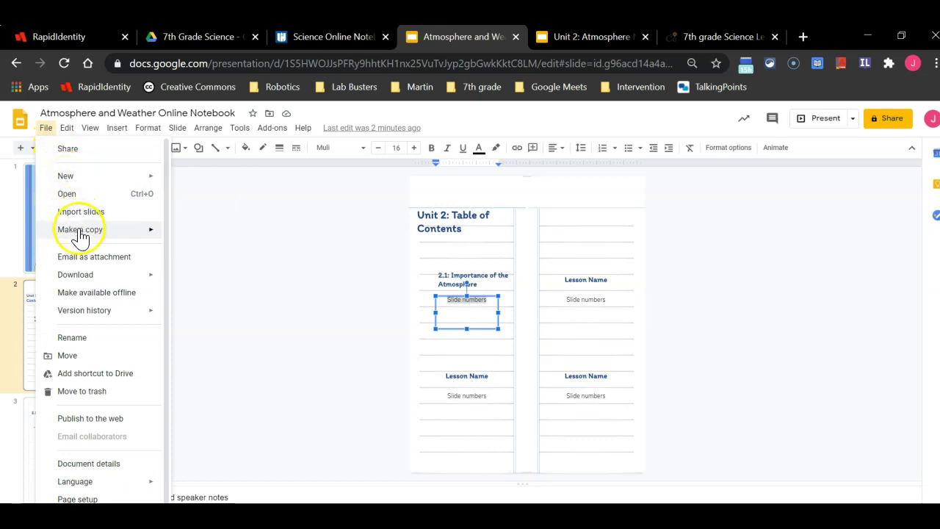
pyautogui.click(90, 276)
pyautogui.click(92, 357)
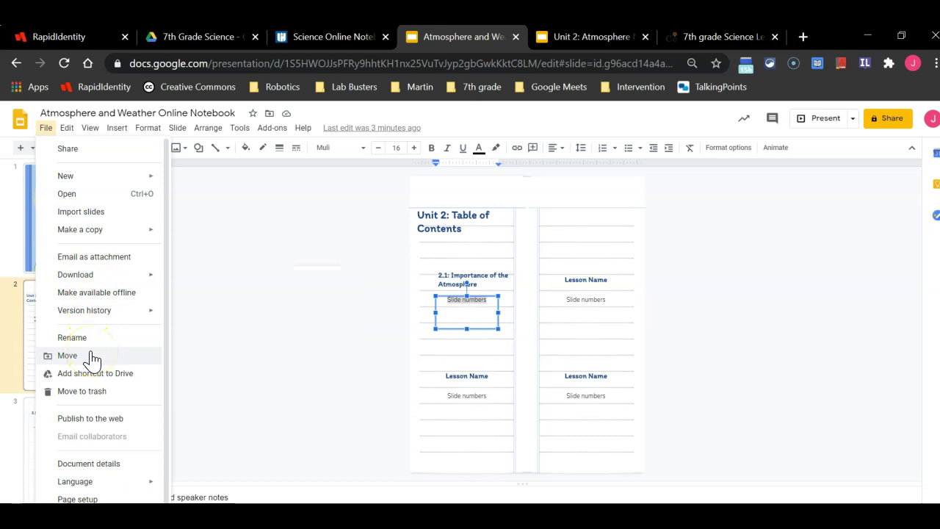
pyautogui.click(92, 356)
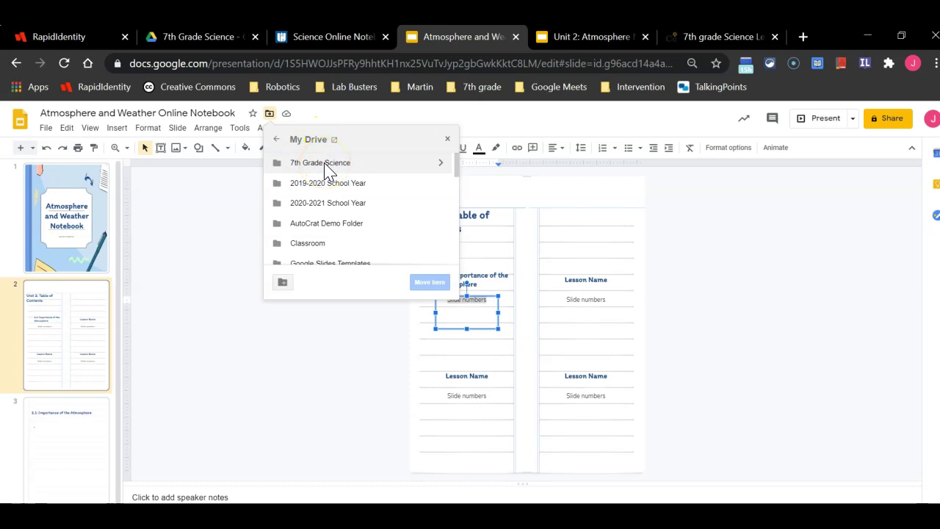
pyautogui.doubleClick(325, 164)
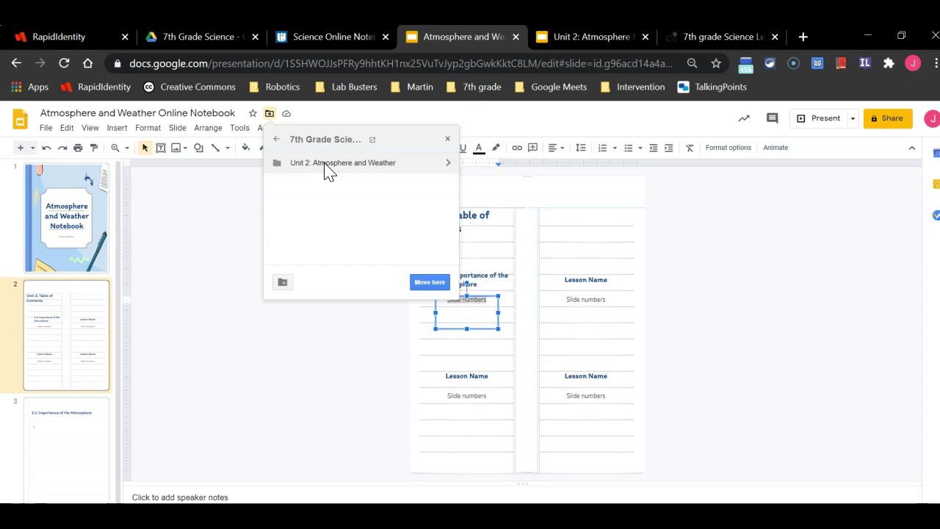
pyautogui.doubleClick(328, 165)
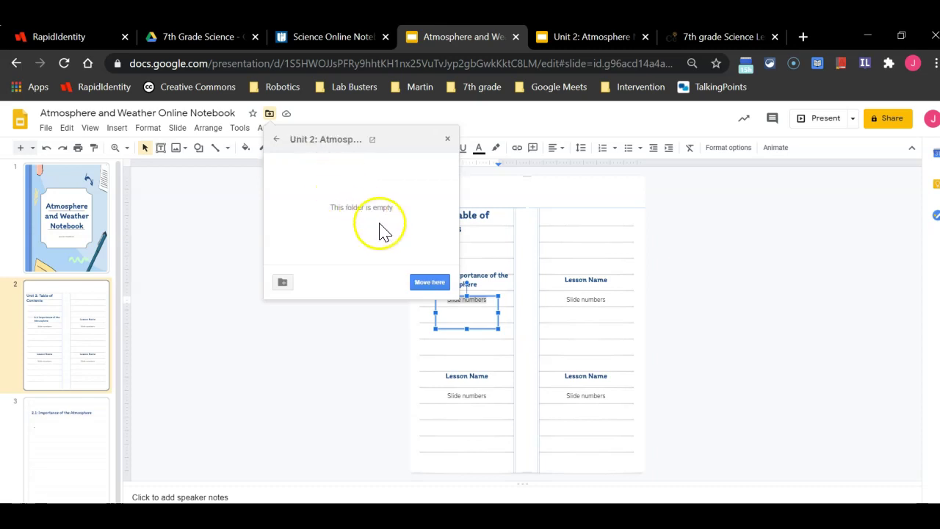
pyautogui.click(437, 285)
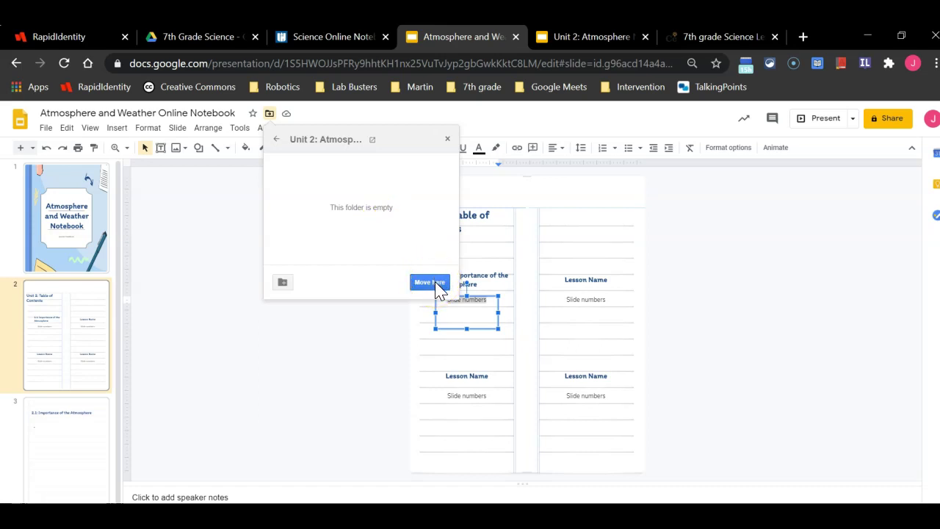
# Move the notebook into the Unit 2 folder and dismiss the confirmation banner
pyautogui.click(438, 285)
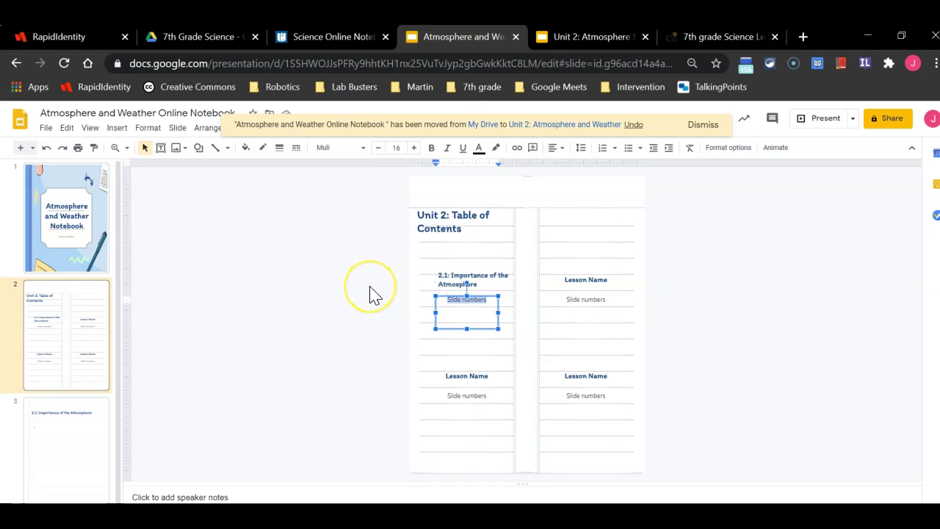
pyautogui.click(709, 123)
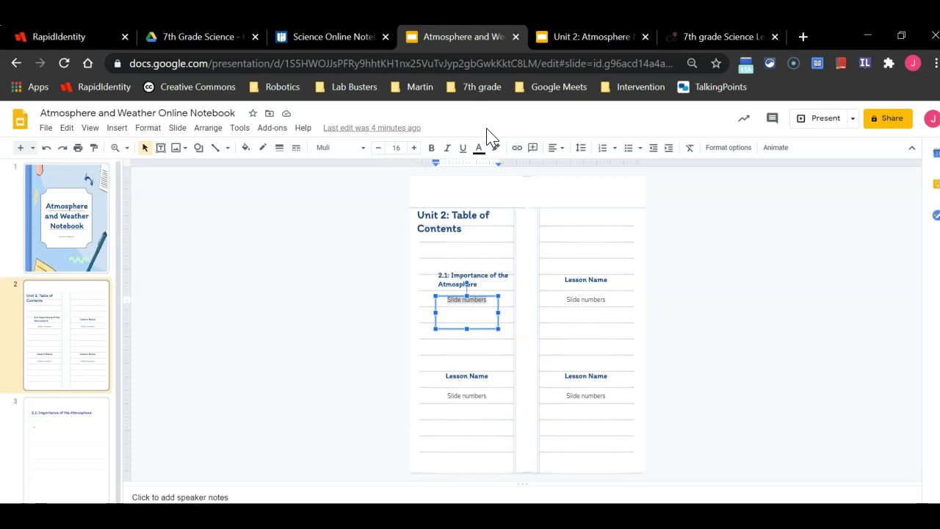
# From My Drive, open the Atmosphere and Weather notebook in 7th Grade Science > Unit 2: Atmosphere and Weather
pyautogui.click(203, 36)
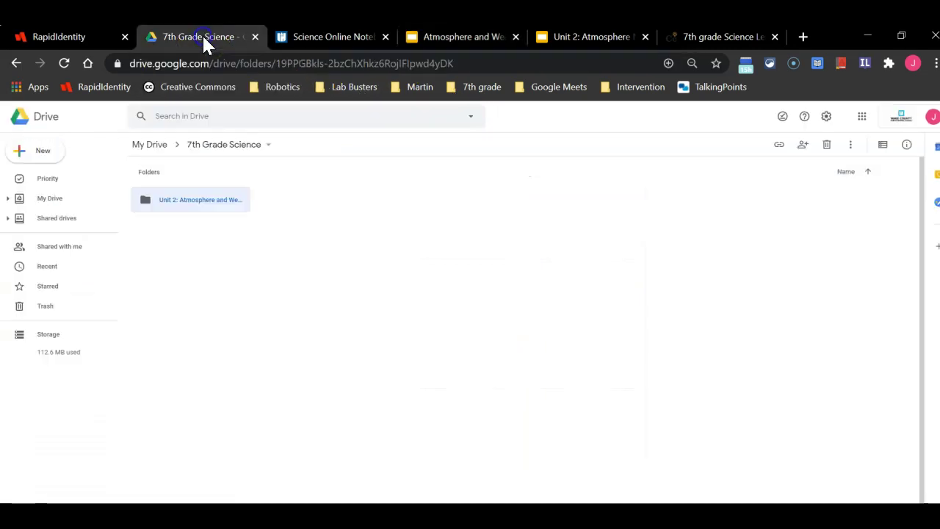
pyautogui.click(15, 63)
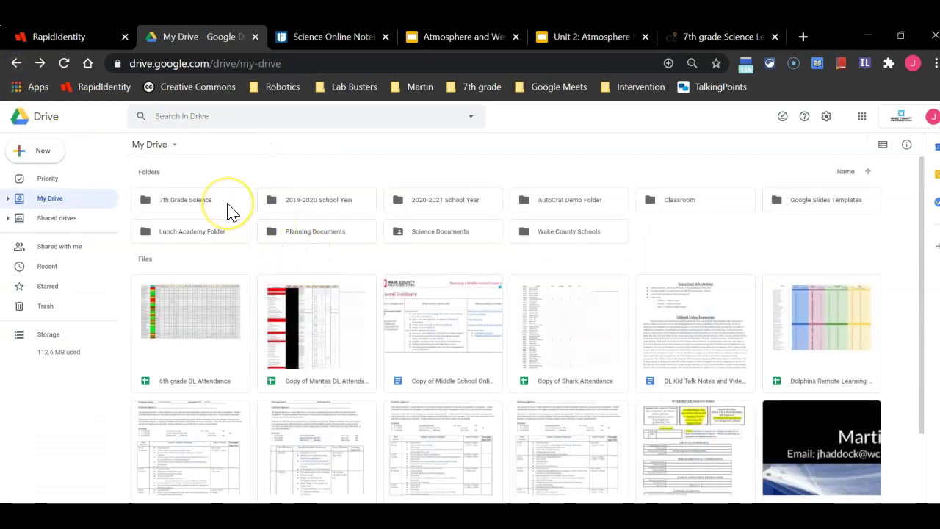
pyautogui.doubleClick(228, 209)
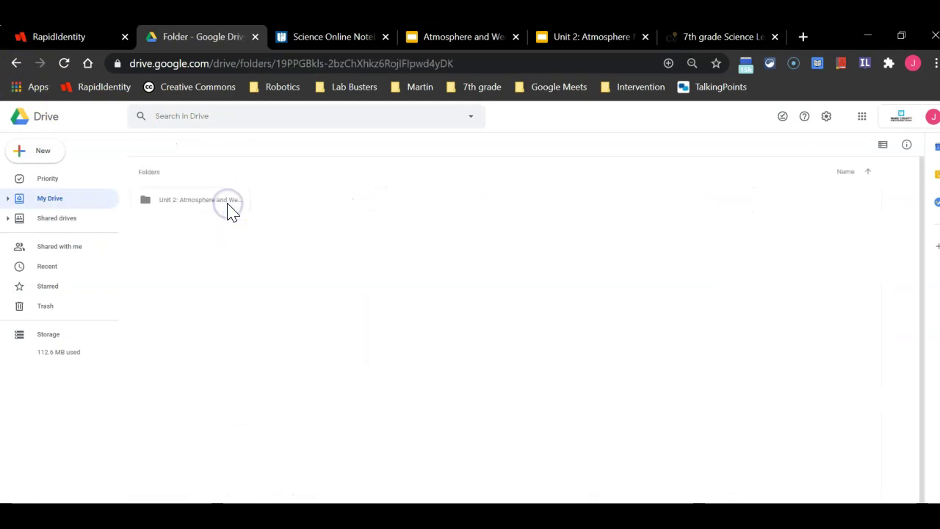
pyautogui.doubleClick(217, 211)
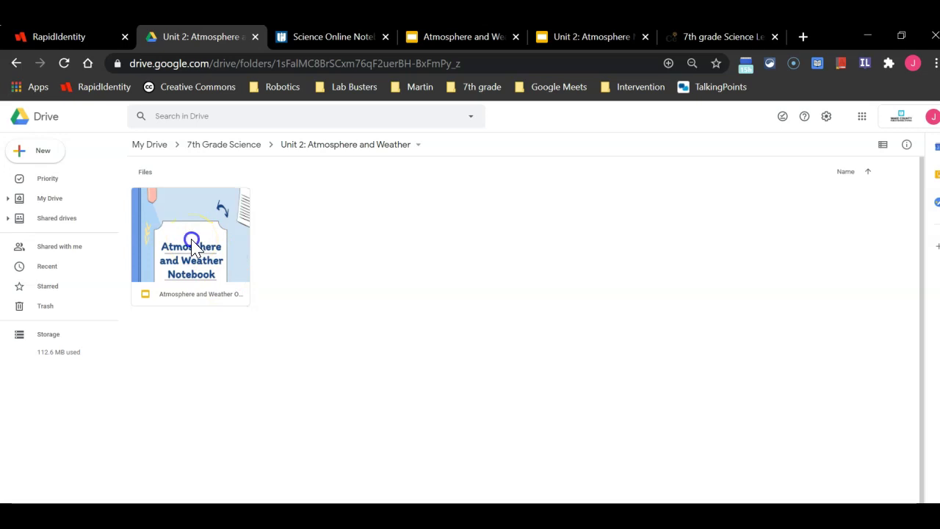
pyautogui.doubleClick(192, 246)
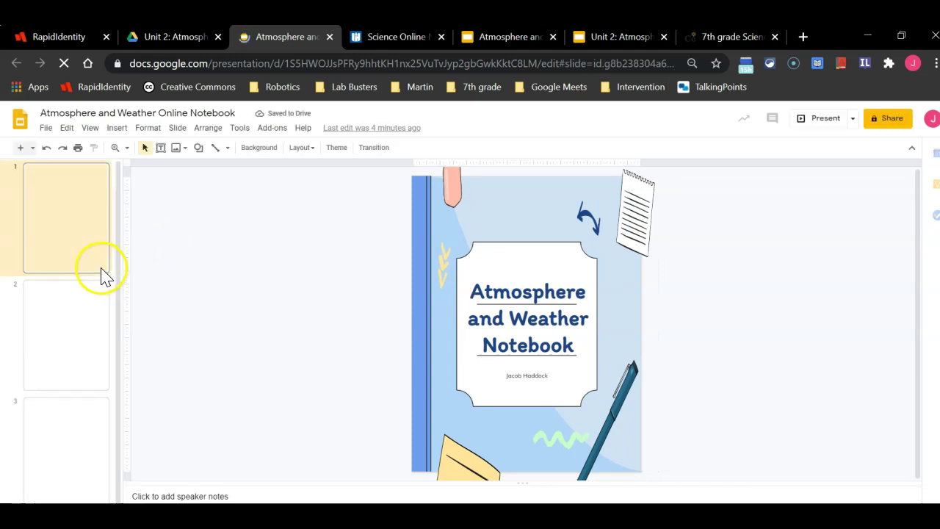
pyautogui.click(83, 336)
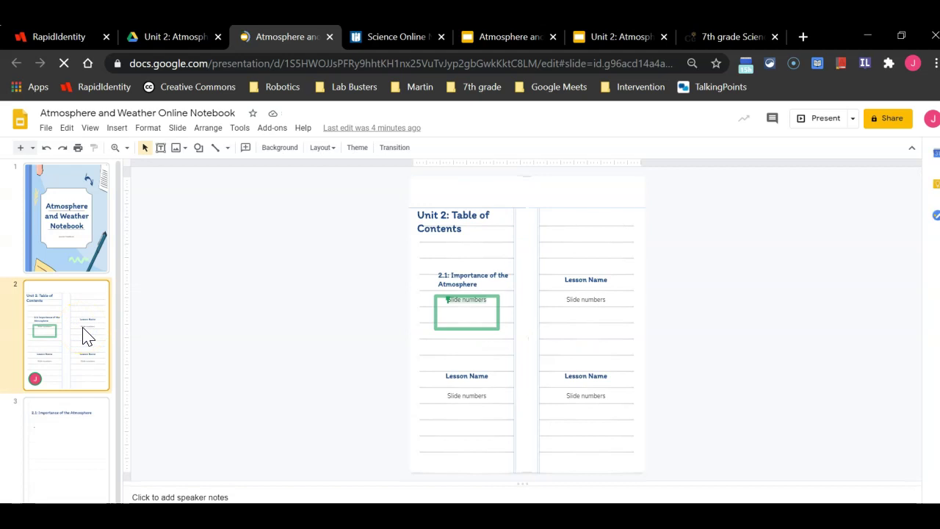
pyautogui.click(66, 243)
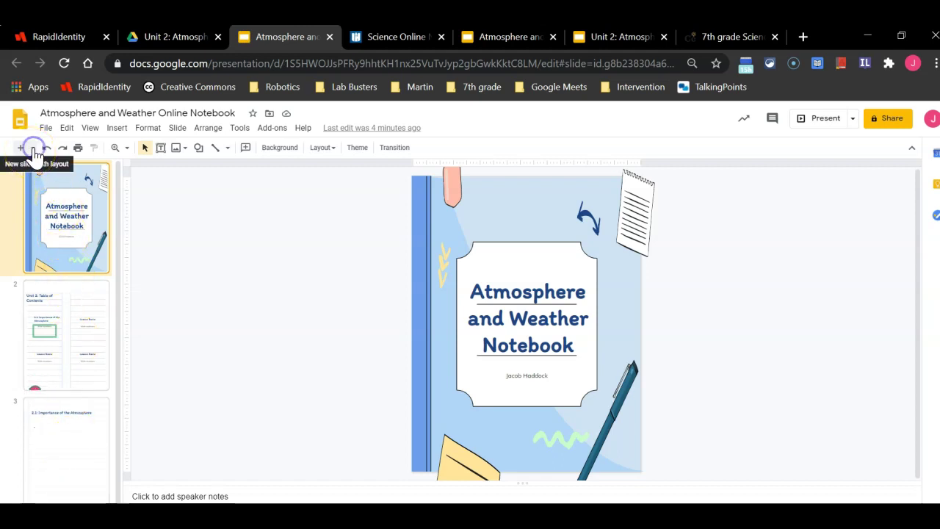
pyautogui.click(32, 148)
pyautogui.click(209, 232)
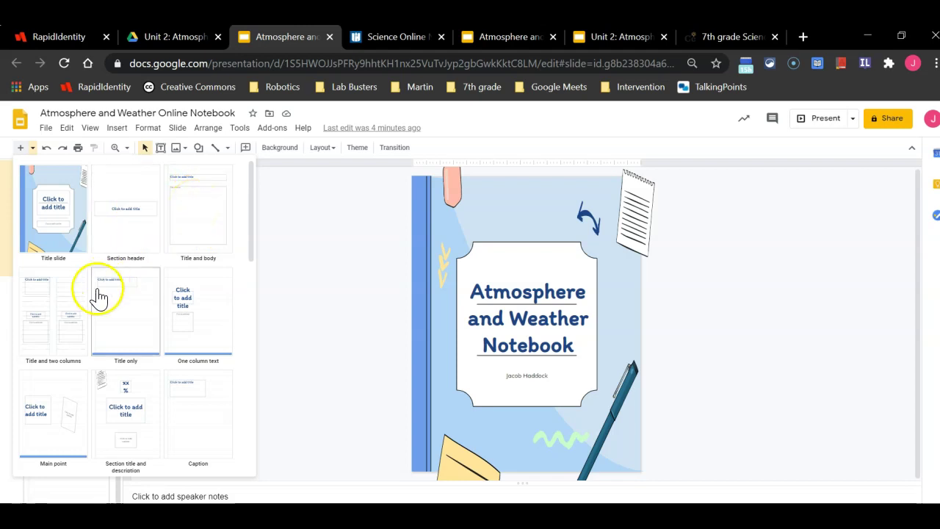
pyautogui.scroll(-5, 79, 340)
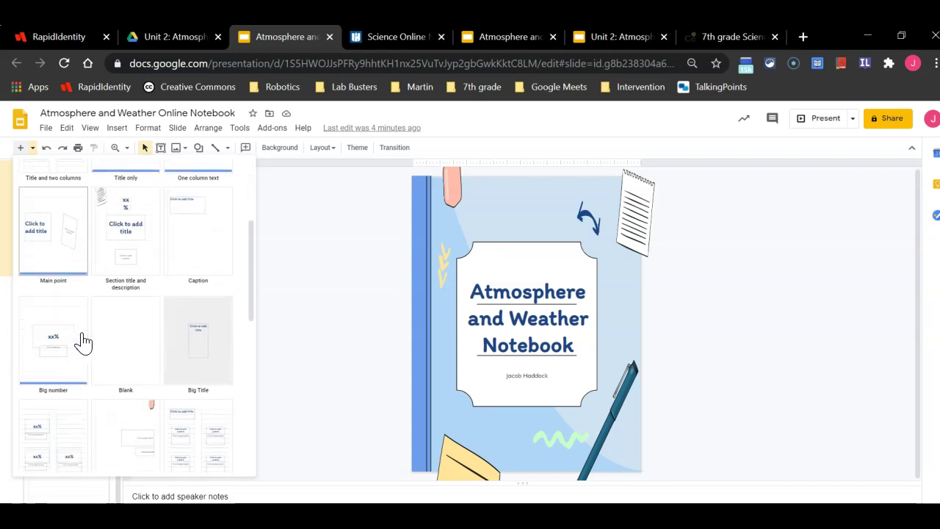
pyautogui.scroll(-1, 80, 341)
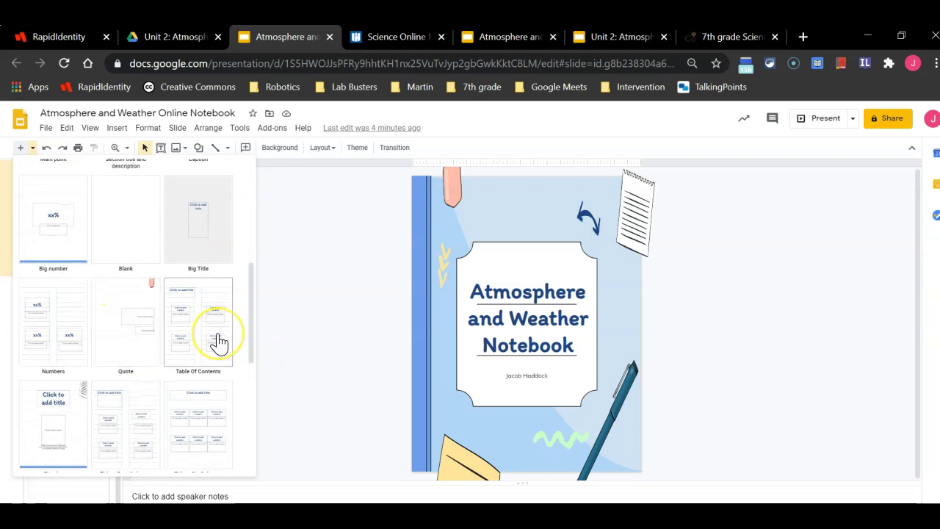
pyautogui.scroll(-8, 219, 341)
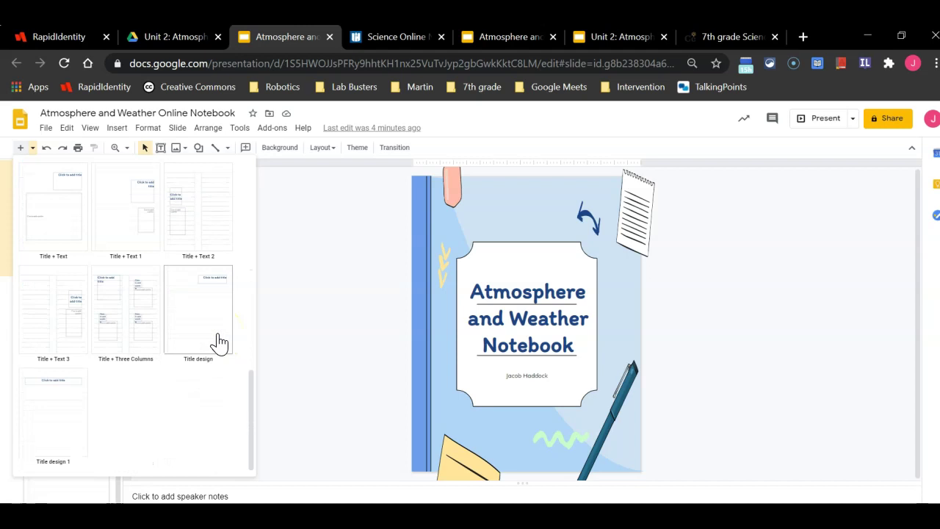
pyautogui.scroll(10, 218, 342)
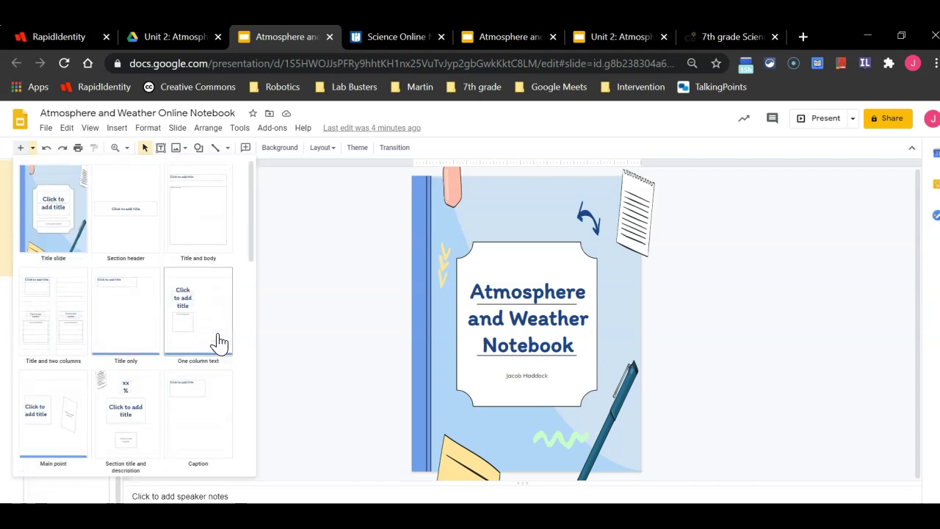
pyautogui.click(33, 150)
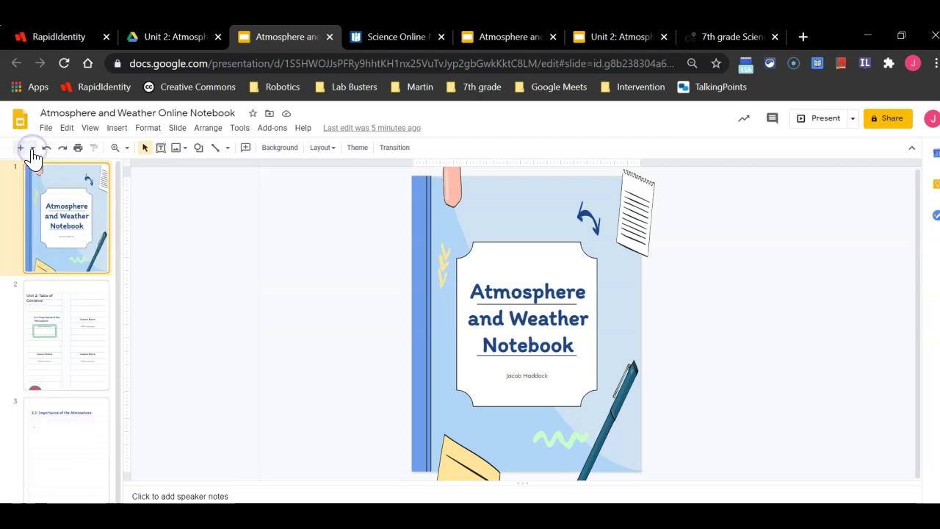